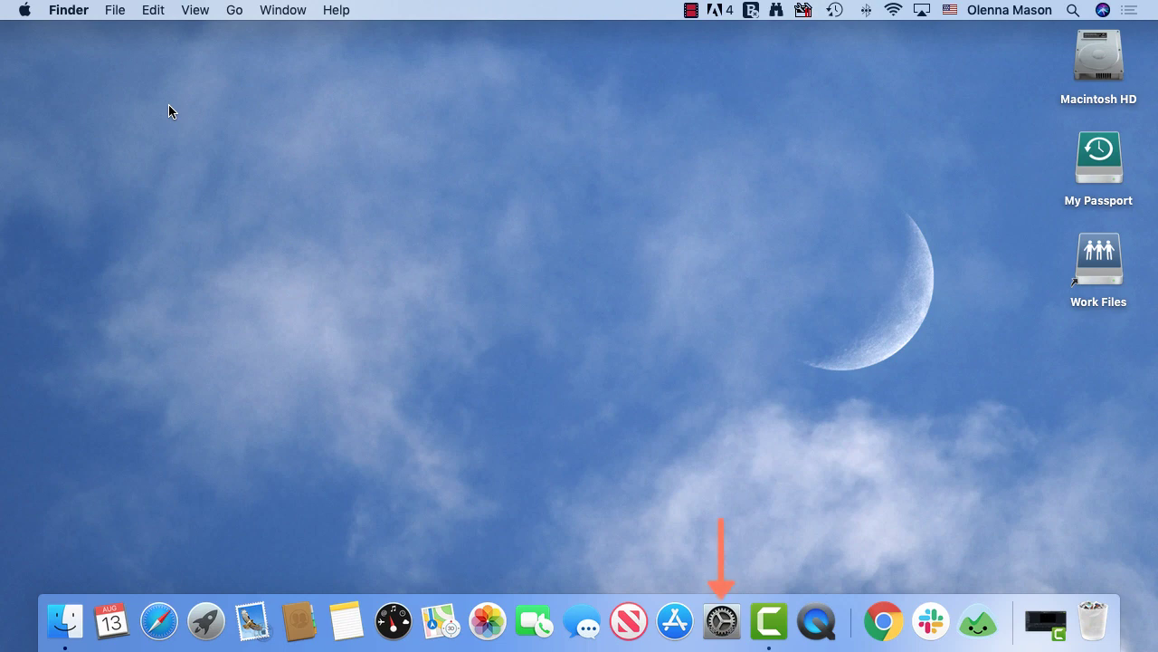
Open System Preferences, review the General settings including the default web browser, and return to the overview of all preferences.
click(25, 10)
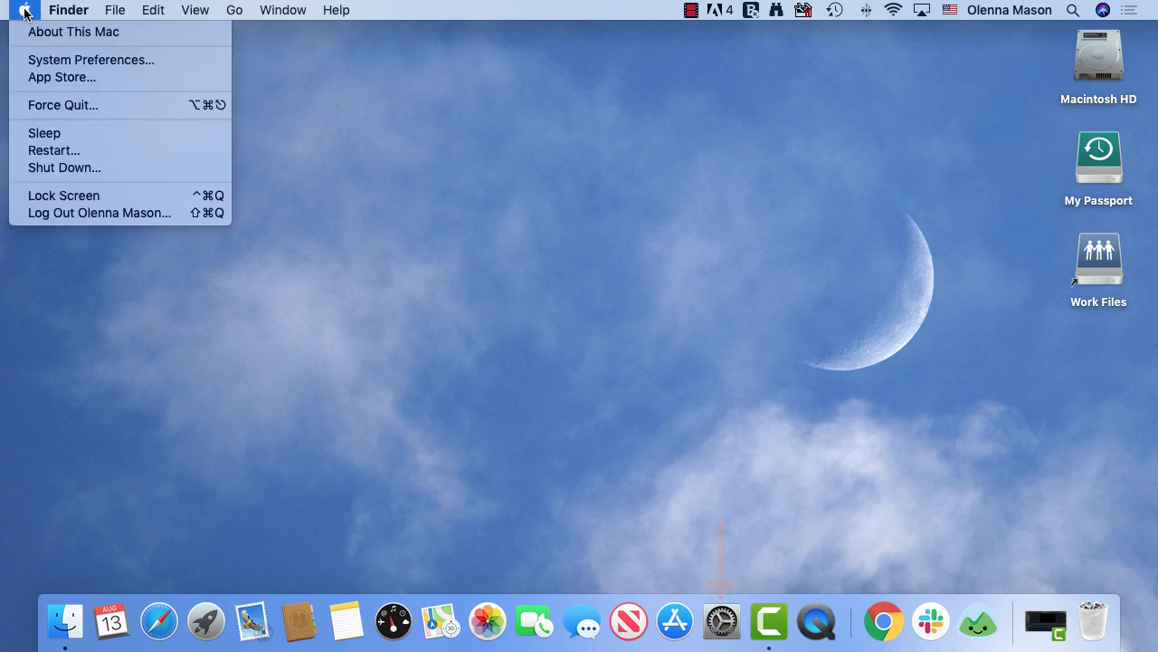
click(18, 62)
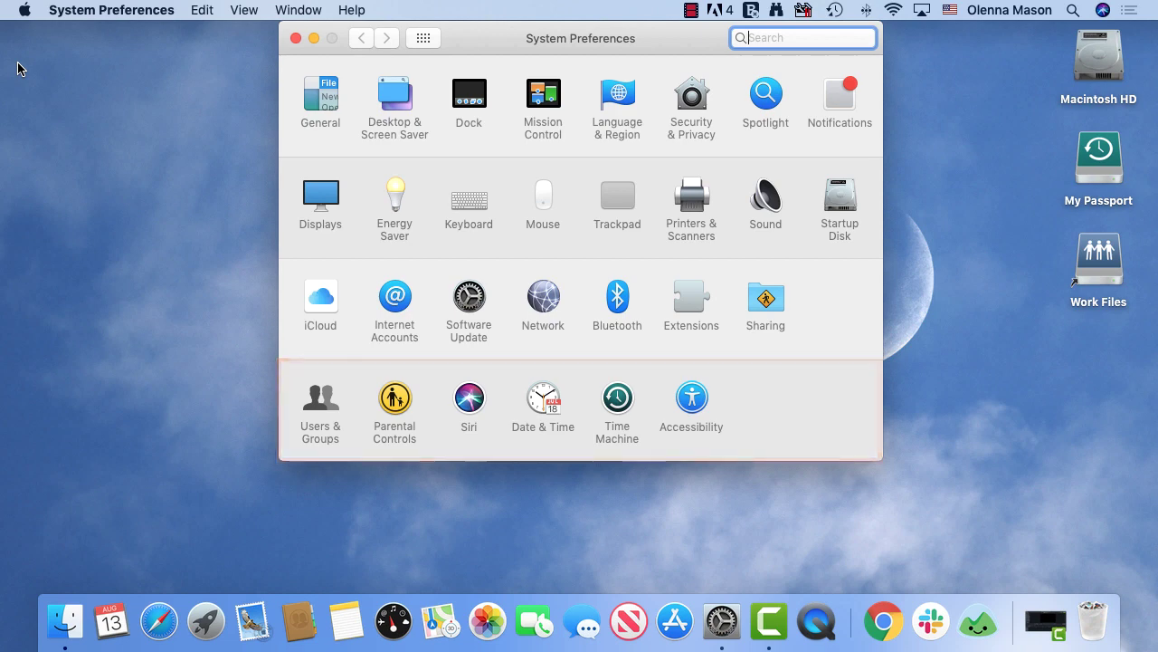
click(332, 94)
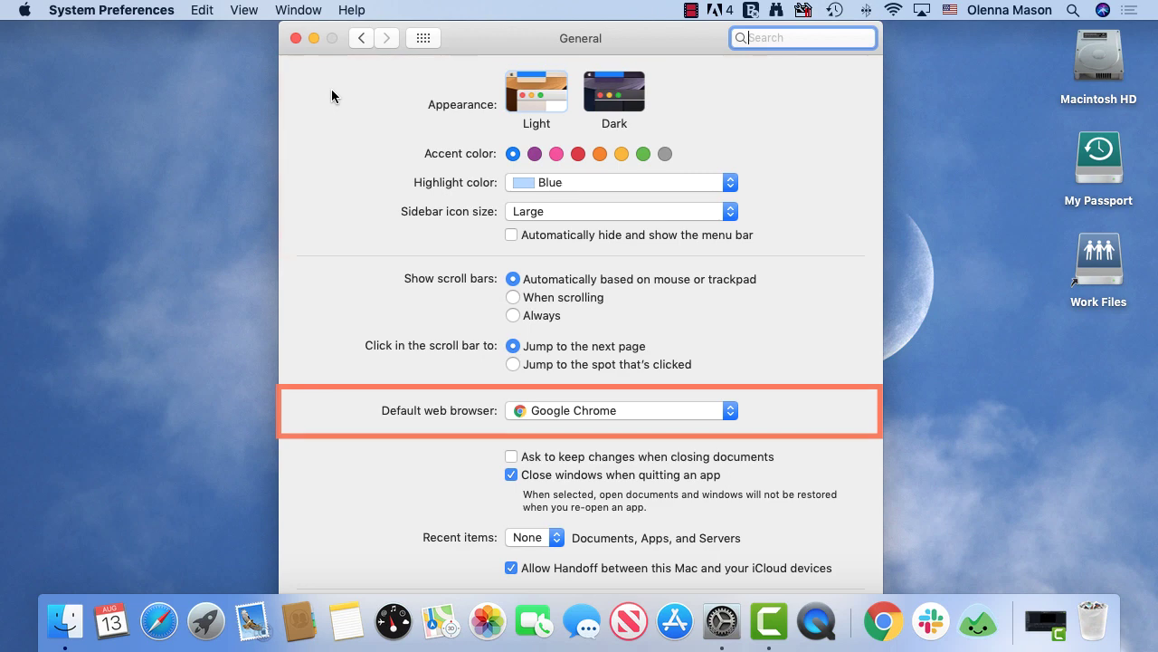
click(433, 40)
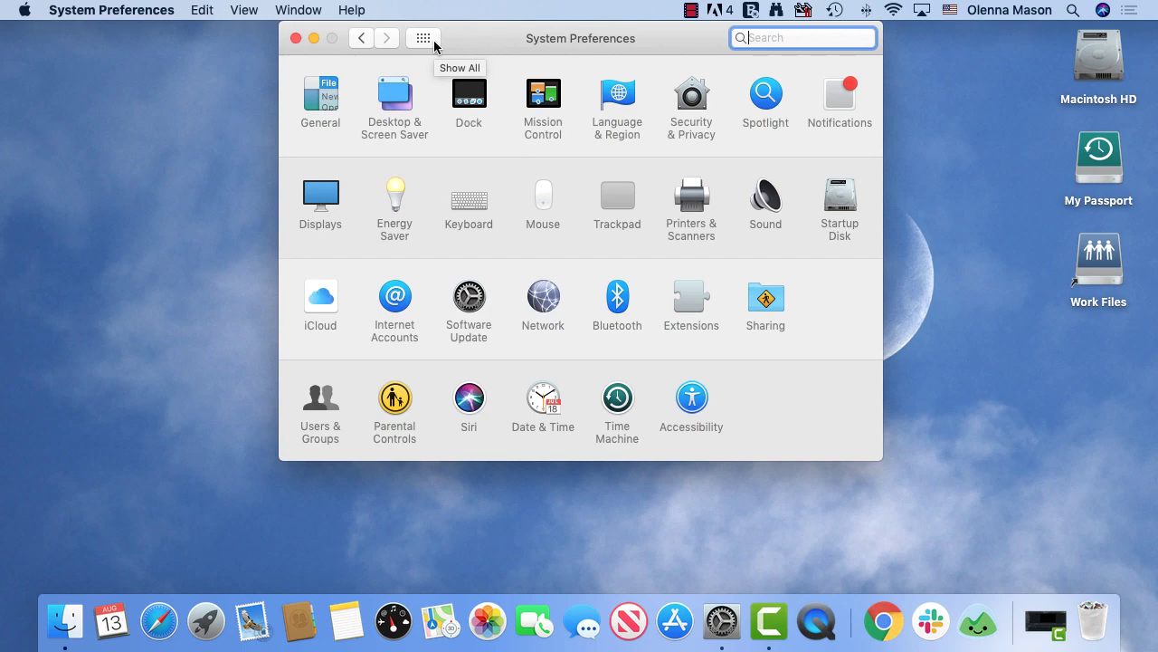
Search the preferences for "back up", view the Time Machine settings through "Back up and restore files", and return to the overview.
text(back up)
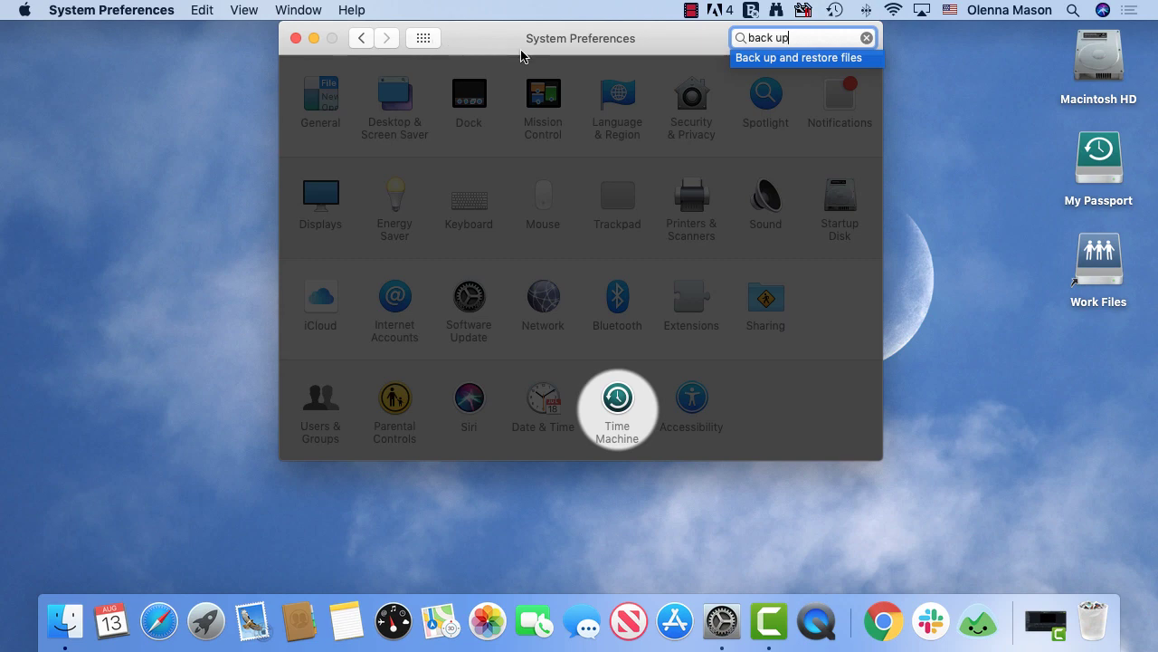
click(746, 61)
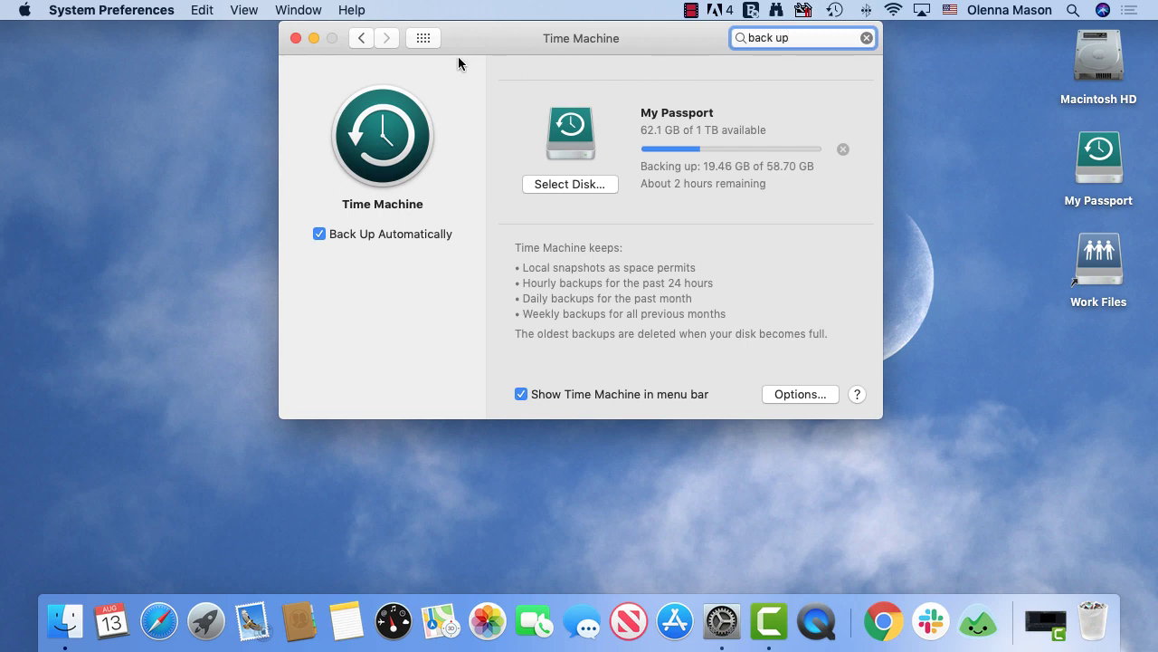
click(424, 38)
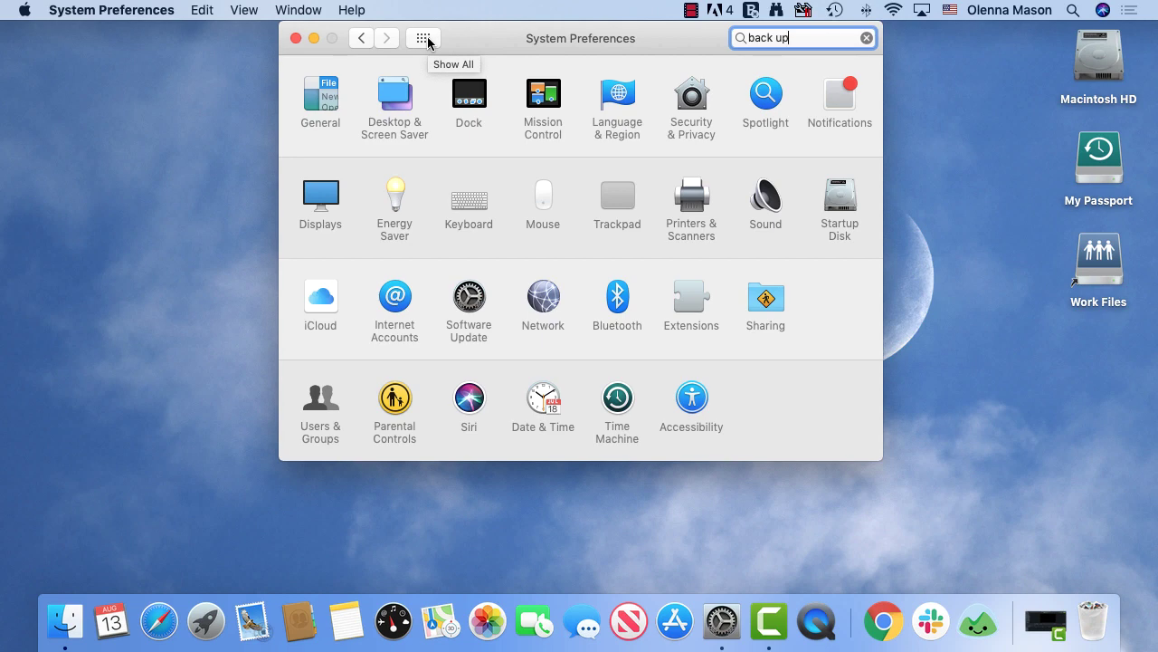
Enable the mouse's secondary click on the right side and test it on the empty desktop.
click(546, 198)
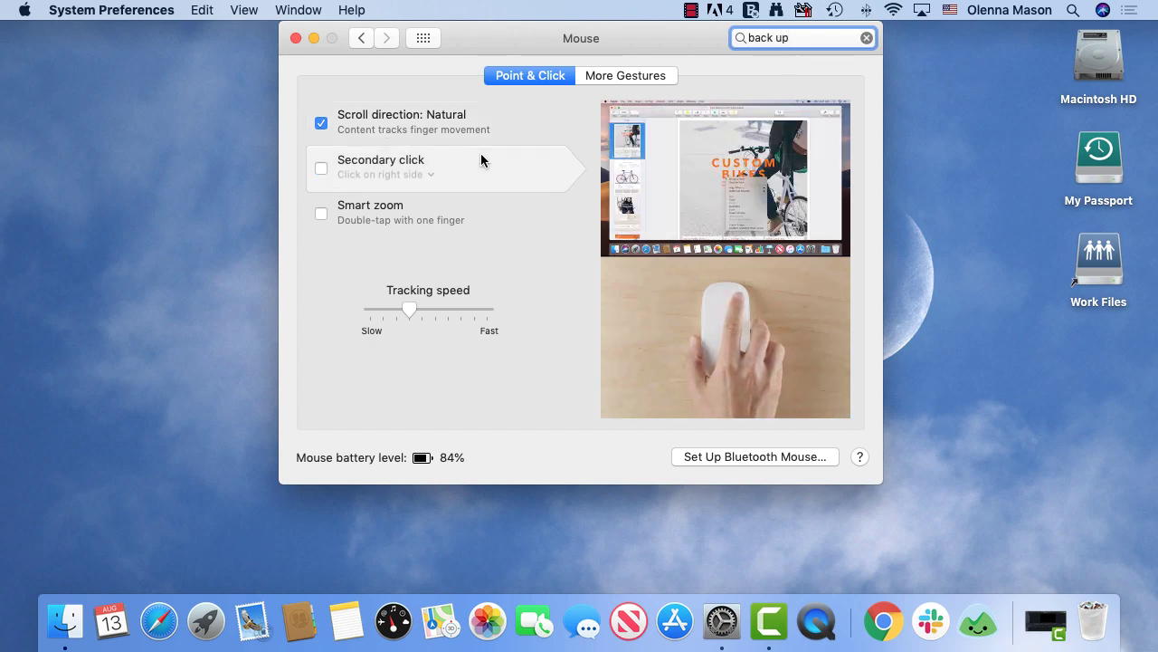
click(321, 170)
right_click(217, 215)
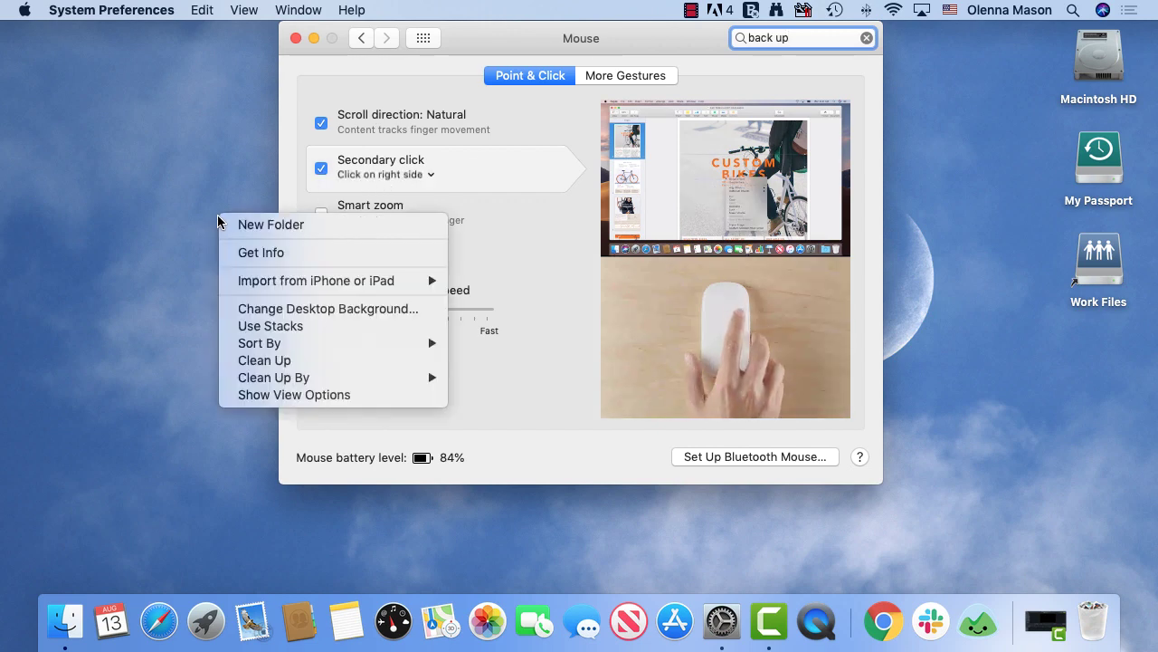
click(217, 214)
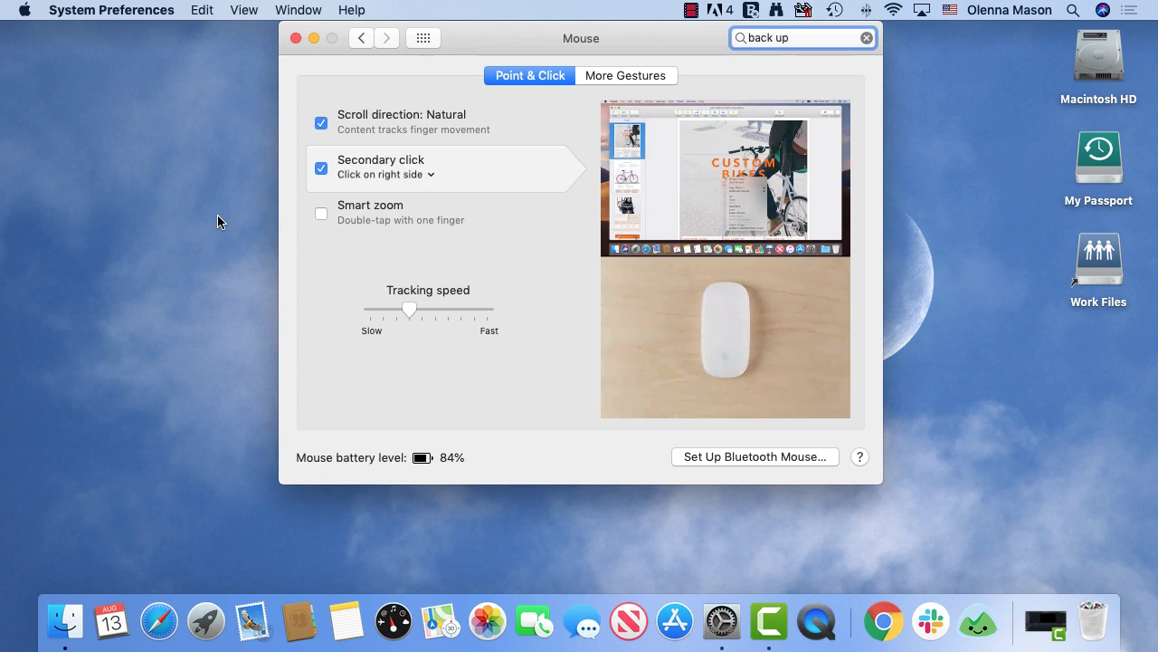
click(432, 36)
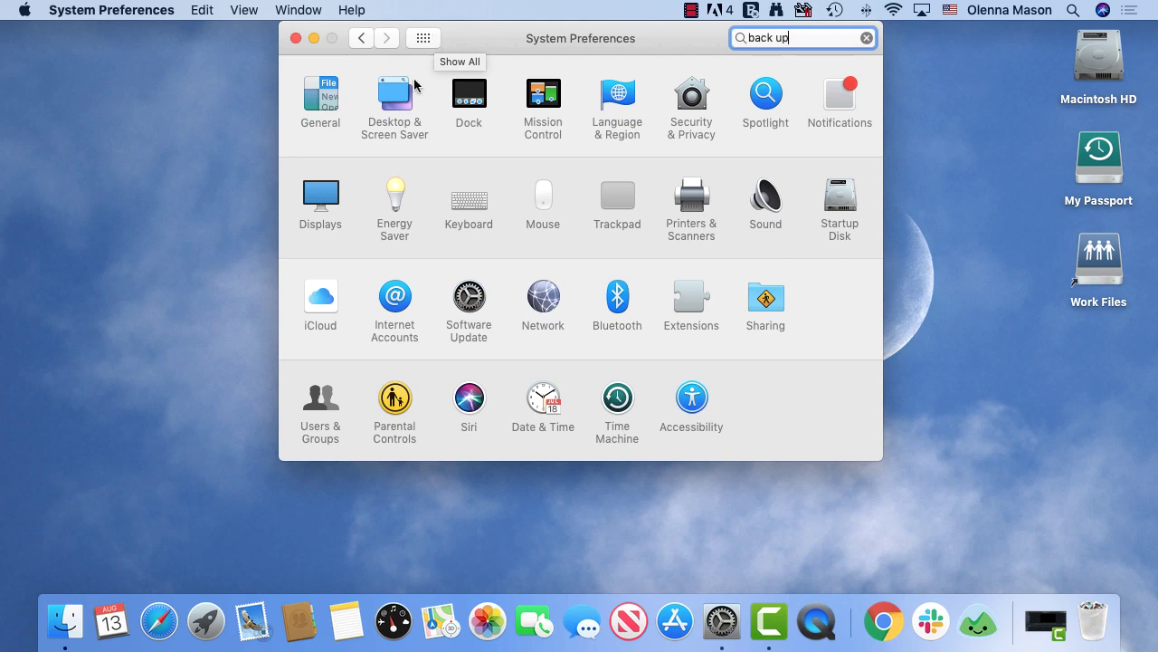
Unlock the Users & Groups preferences with the administrator's account password and view the current user's login items.
click(318, 401)
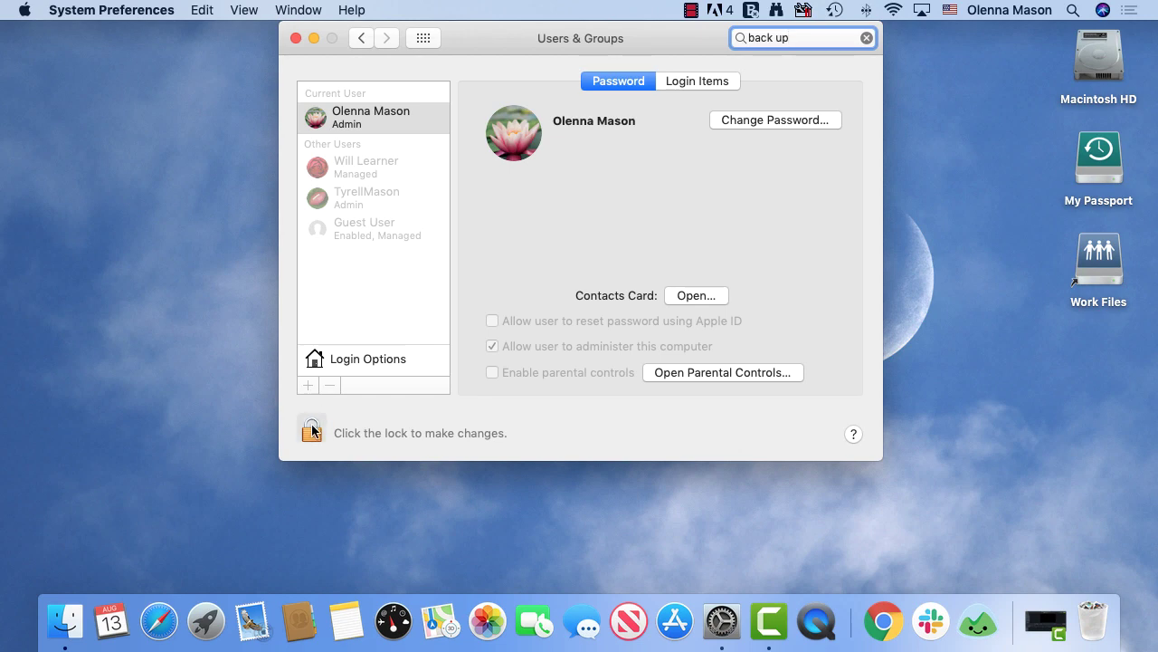
click(312, 432)
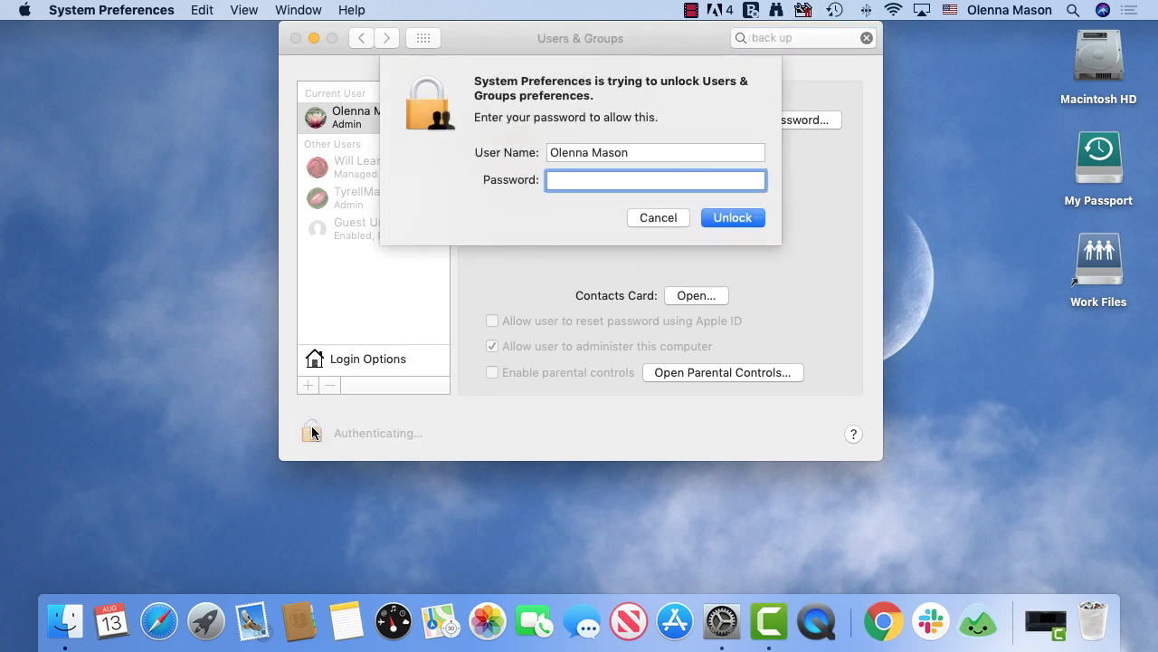
text(••••••••)
key(Return)
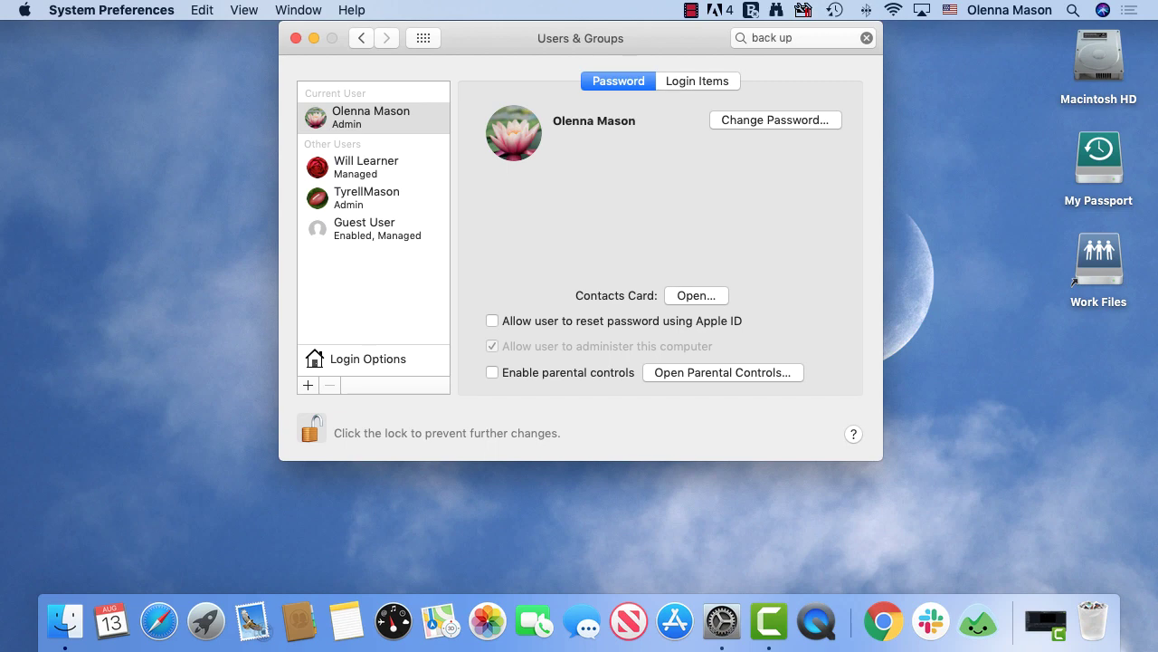
click(733, 83)
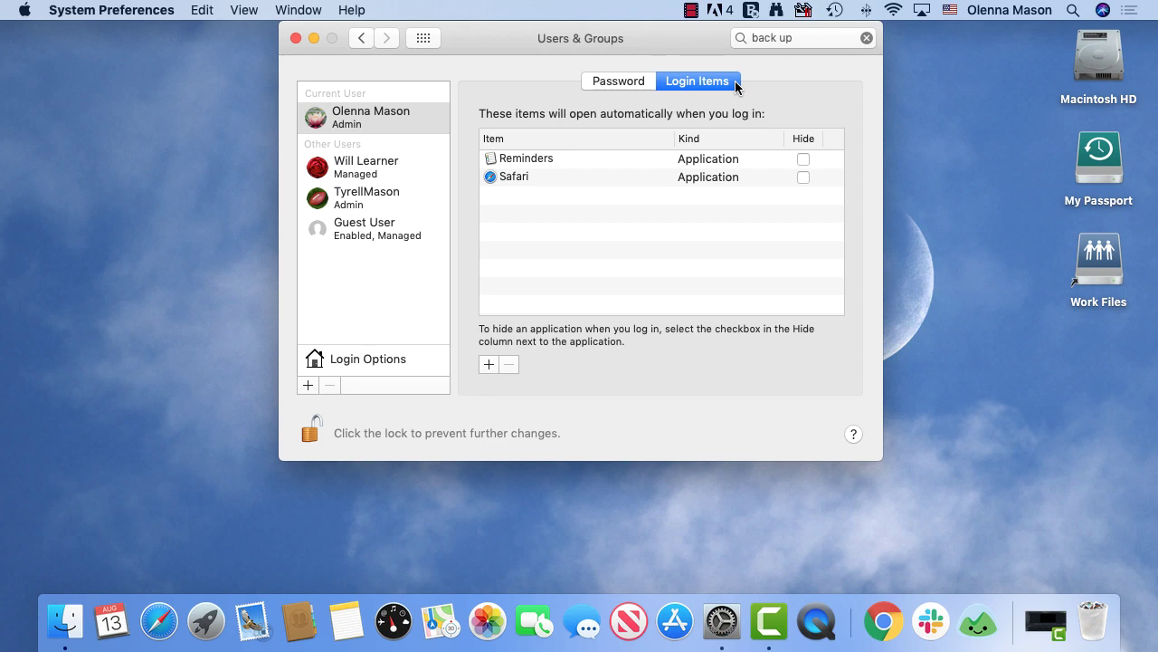
click(424, 38)
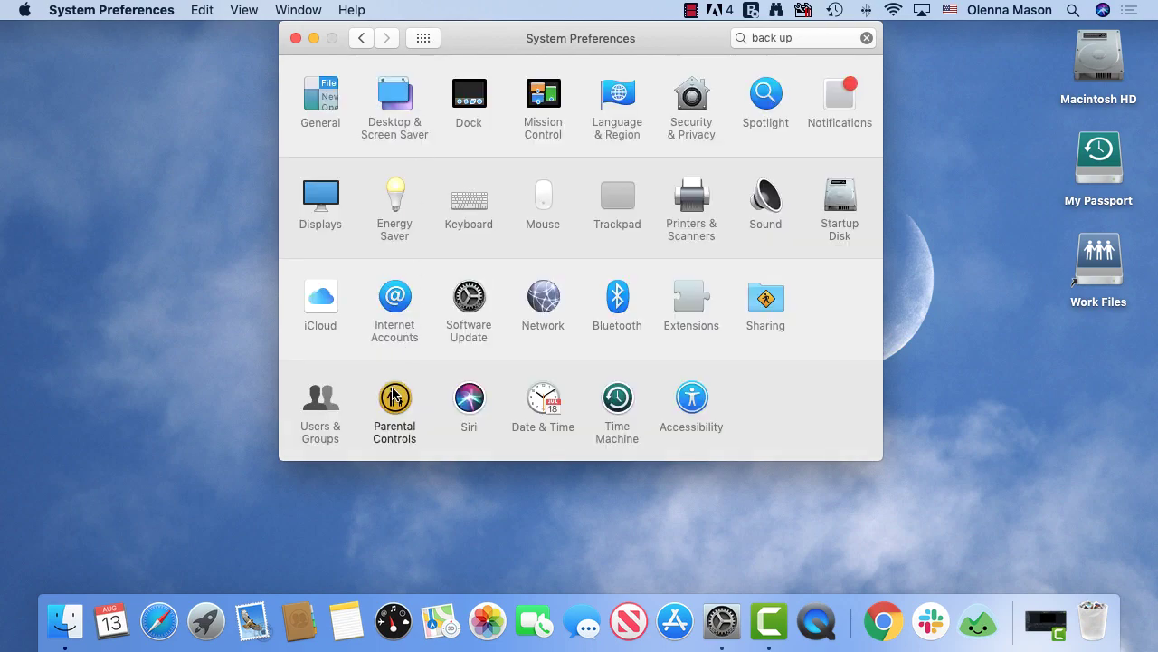
Unlock the Parental Controls preferences with the administrator's account password.
click(393, 396)
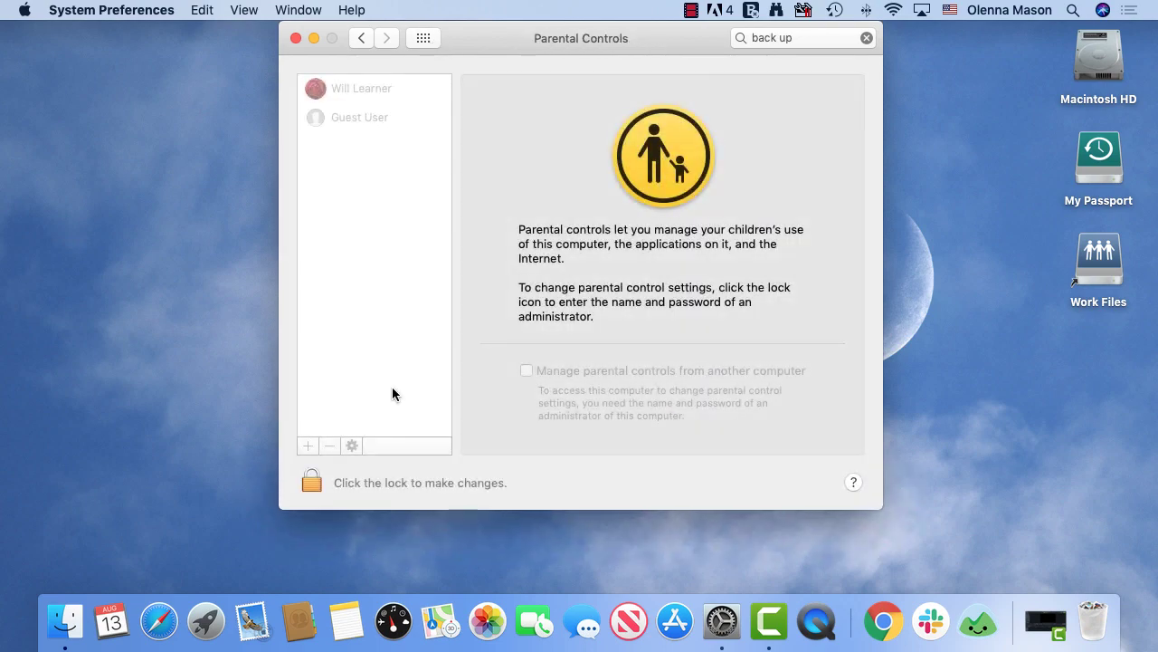
click(314, 476)
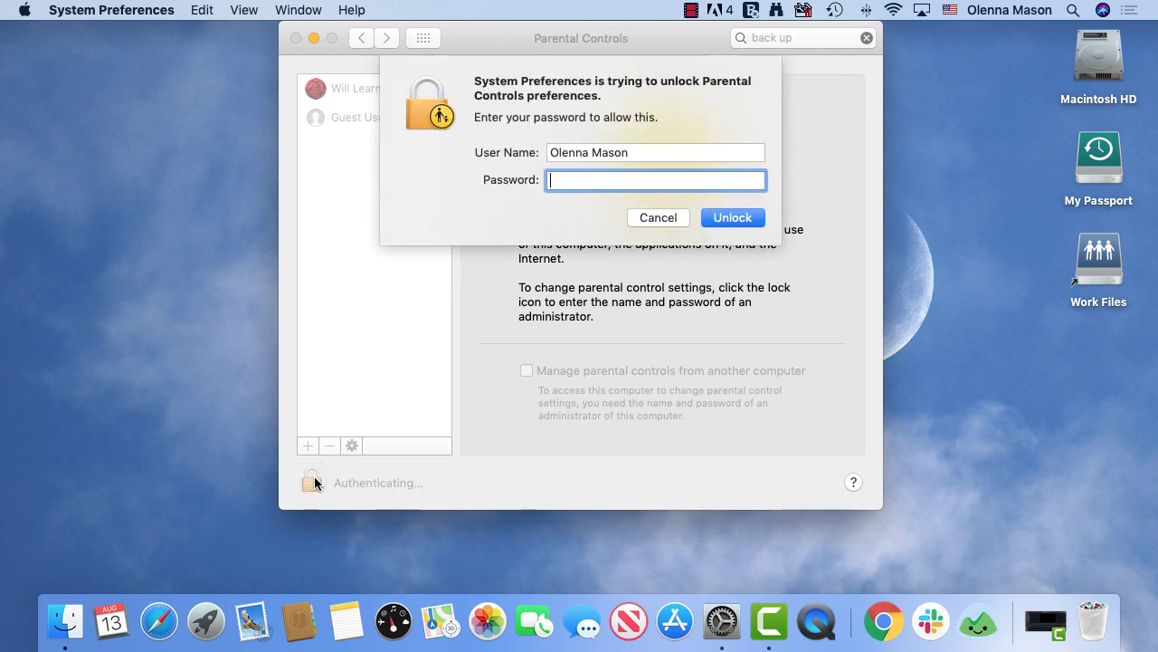
text(********)
key(Return)
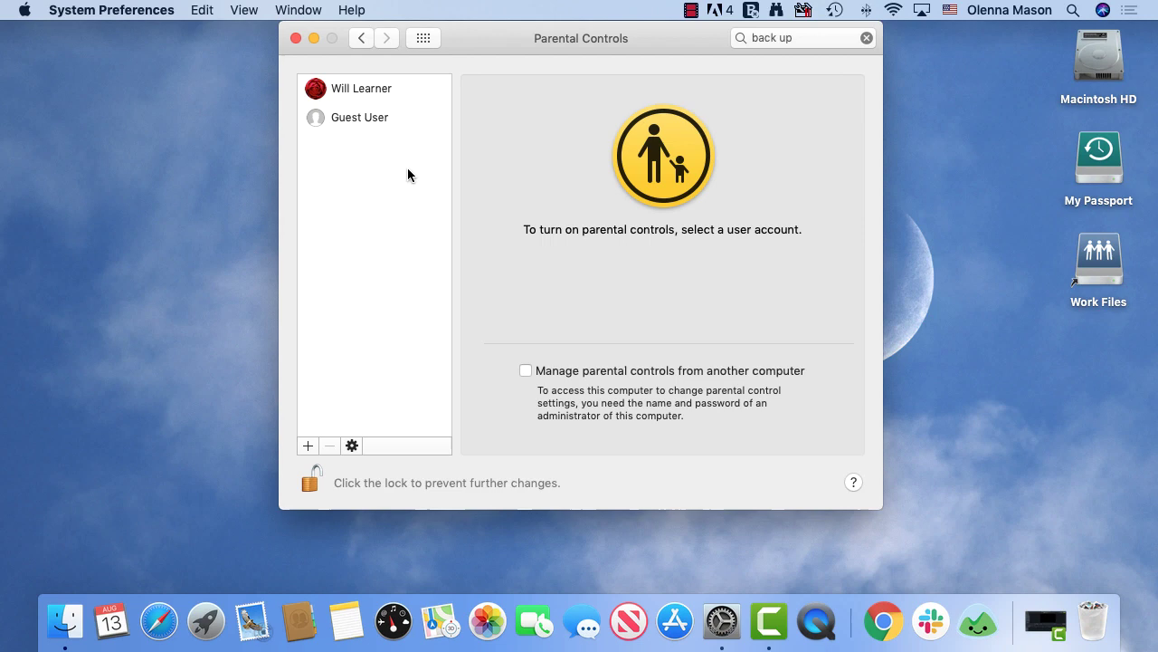
Review the managed user's Apps, Web and Time restrictions in Parental Controls, and return to the overview of all preferences.
click(414, 88)
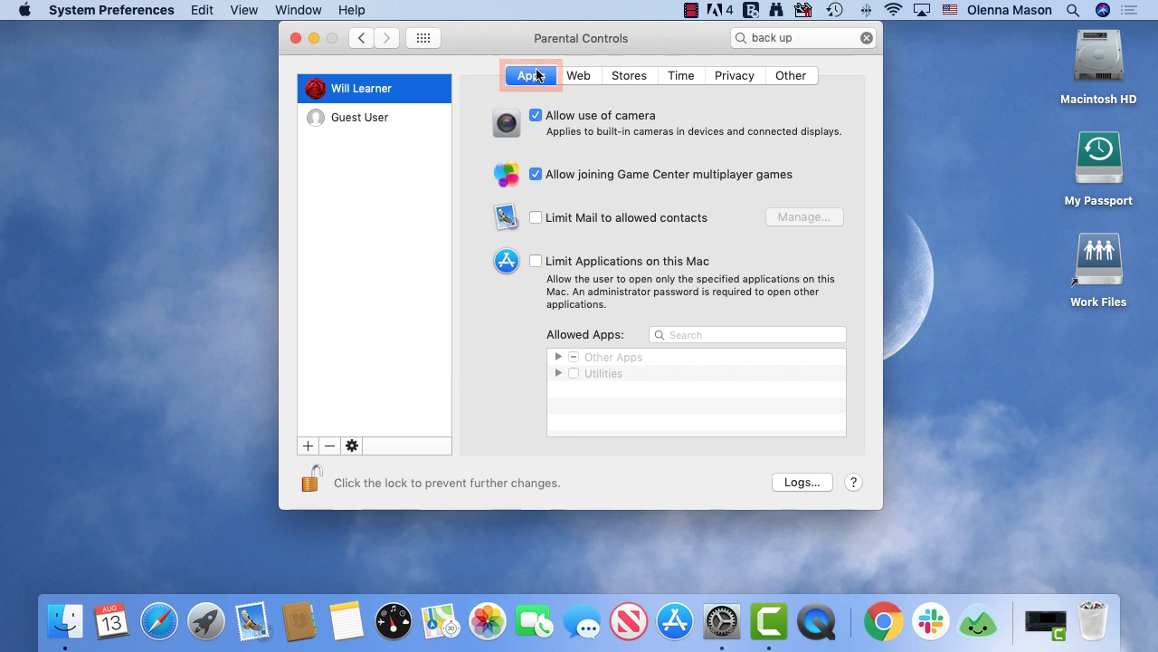
click(565, 80)
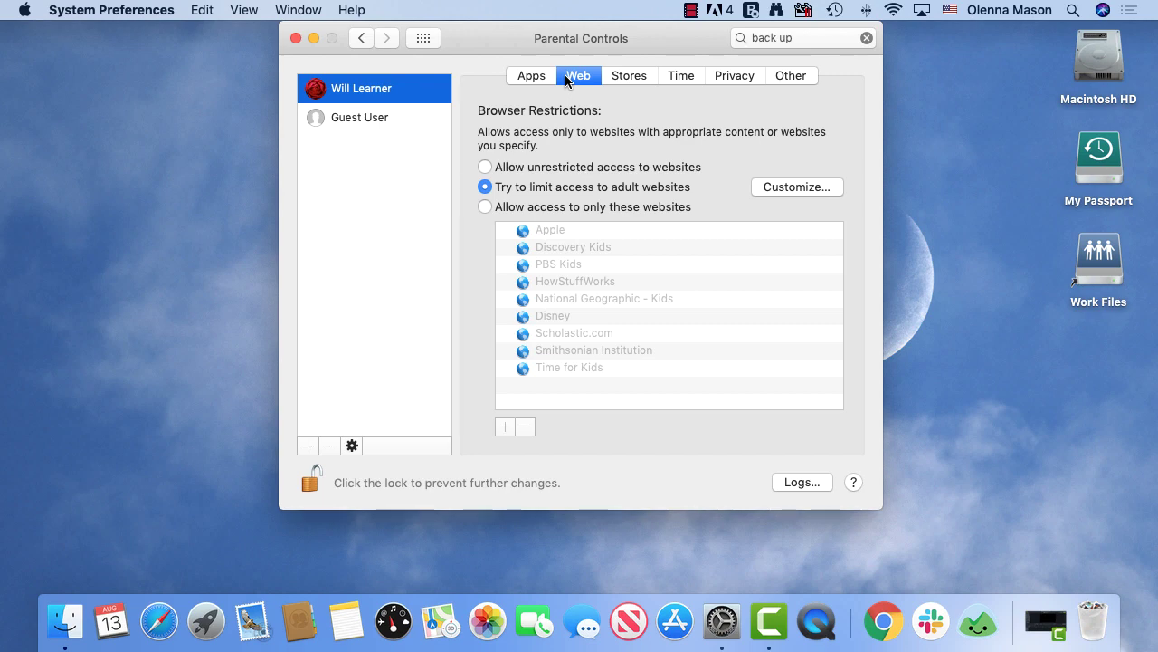
click(665, 82)
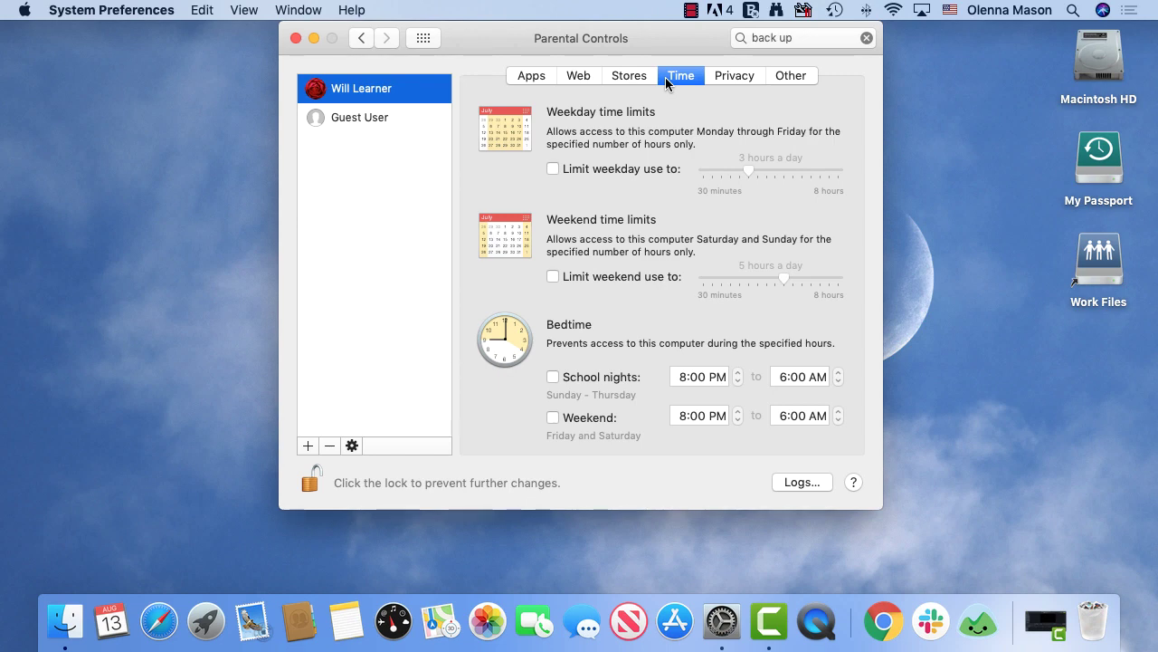
click(429, 39)
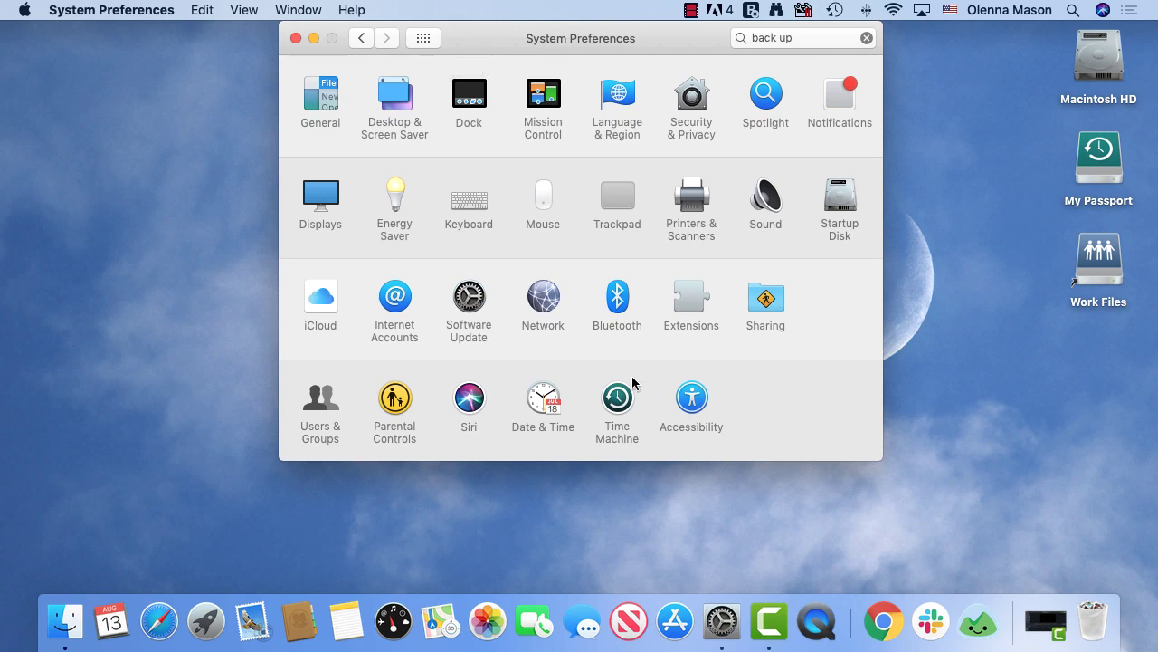
Review the Speech and Dictation options in the Accessibility preferences, and open the Time Machine settings.
click(686, 405)
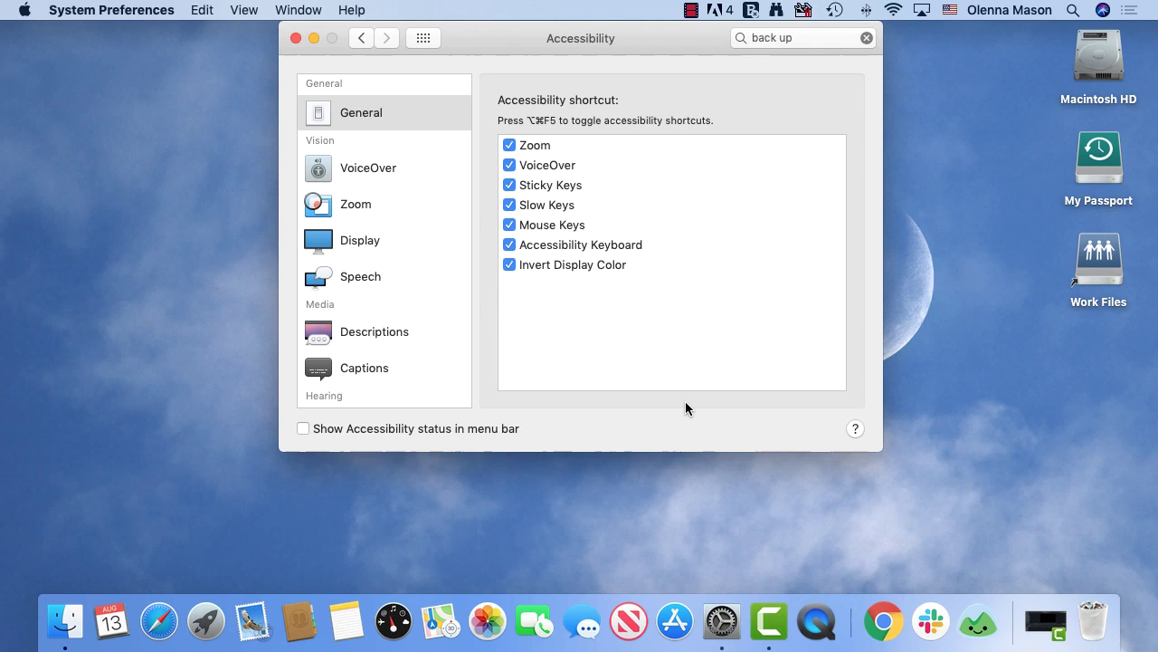
click(428, 281)
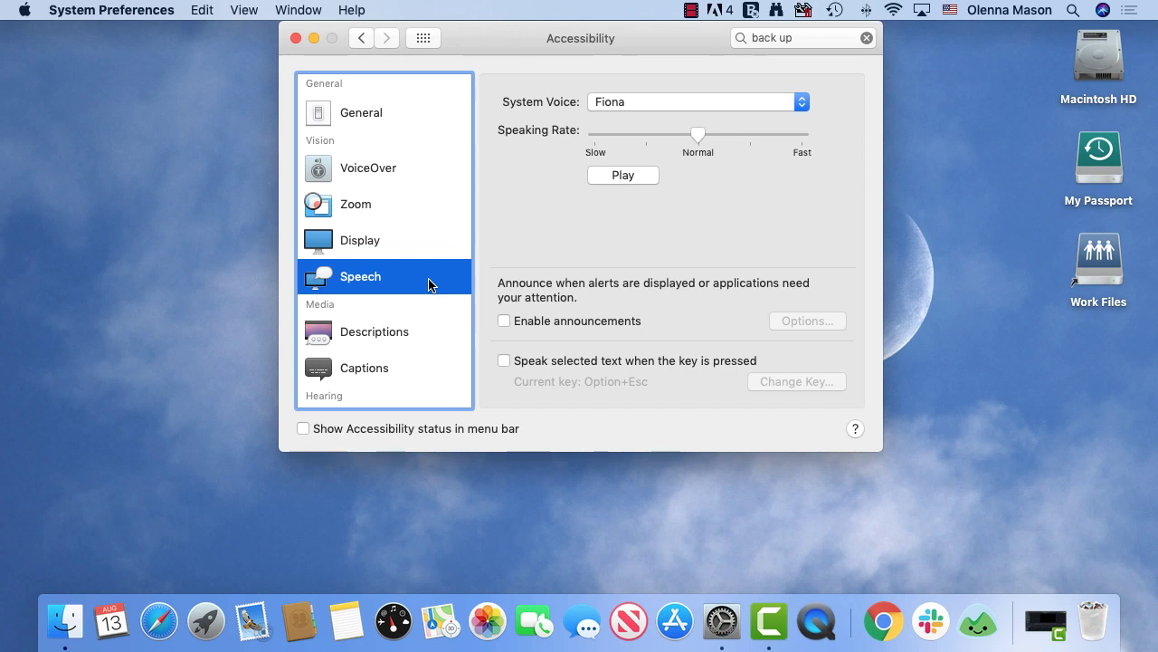
scroll(429, 284, down, 3)
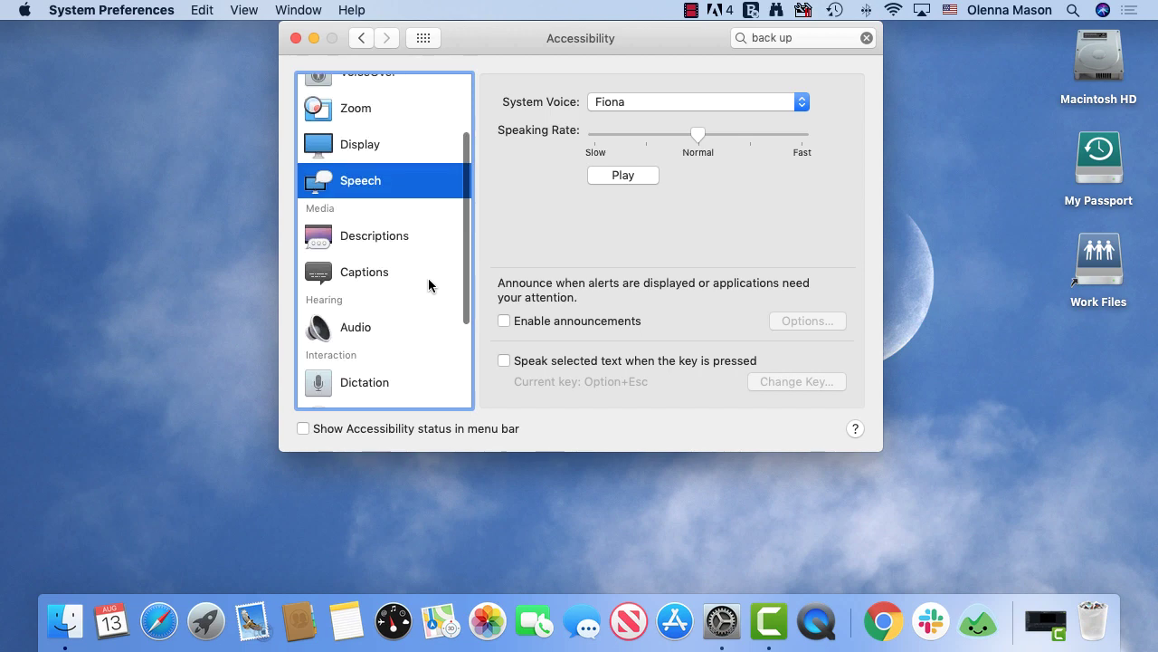
click(381, 382)
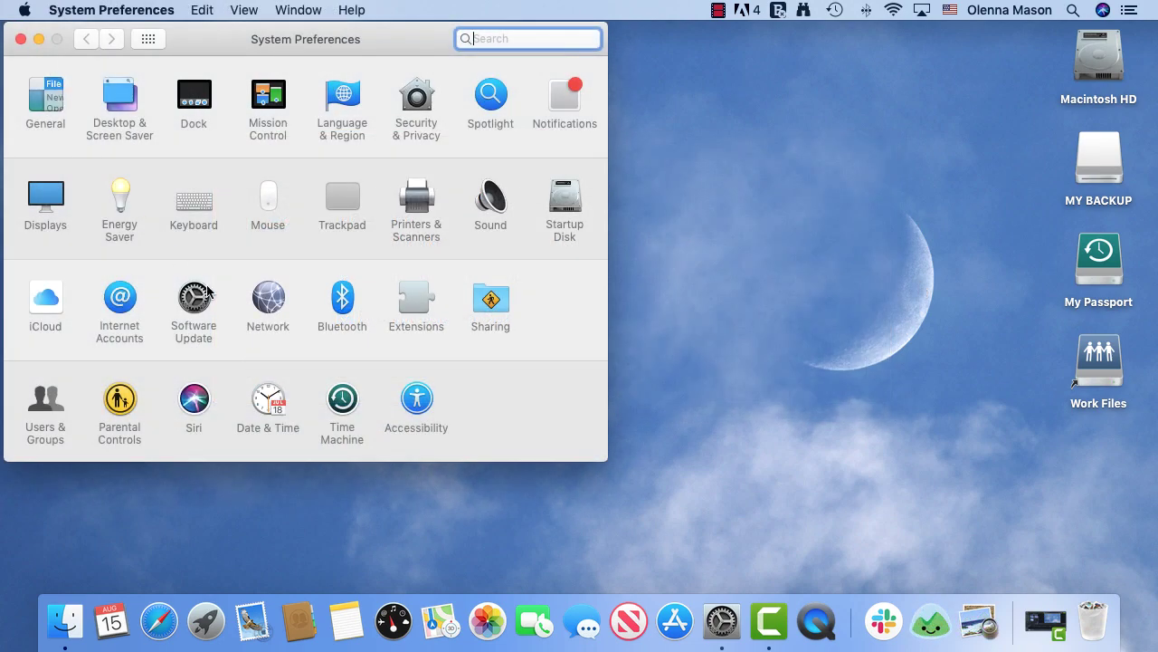
click(344, 400)
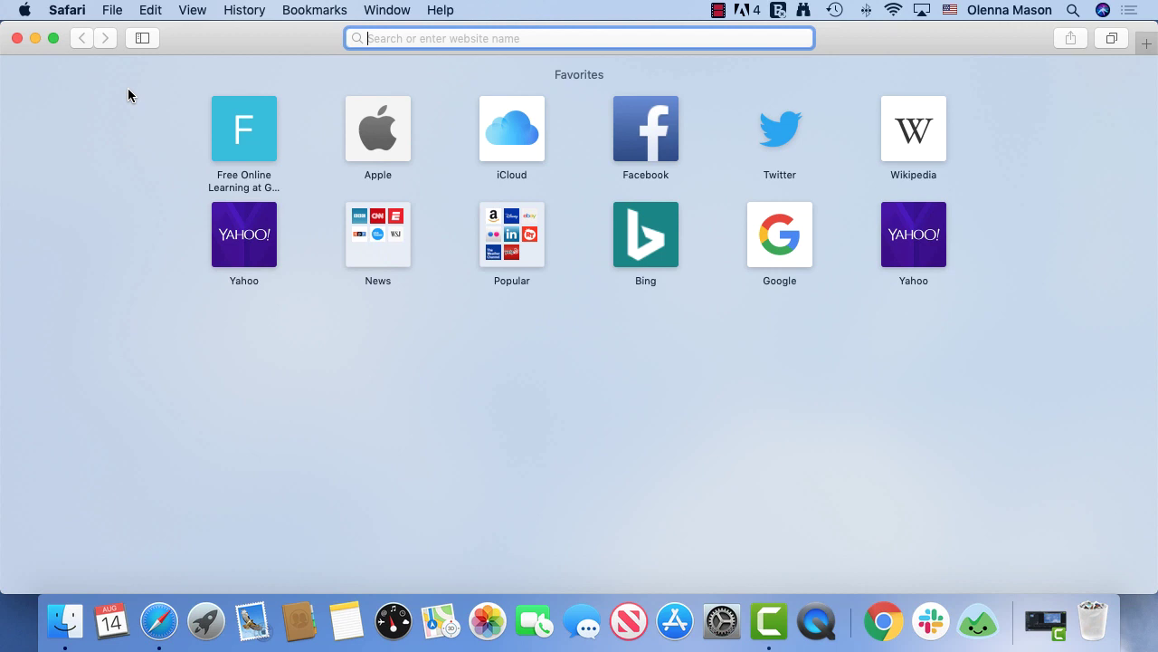
Open Safari's general preferences.
click(89, 10)
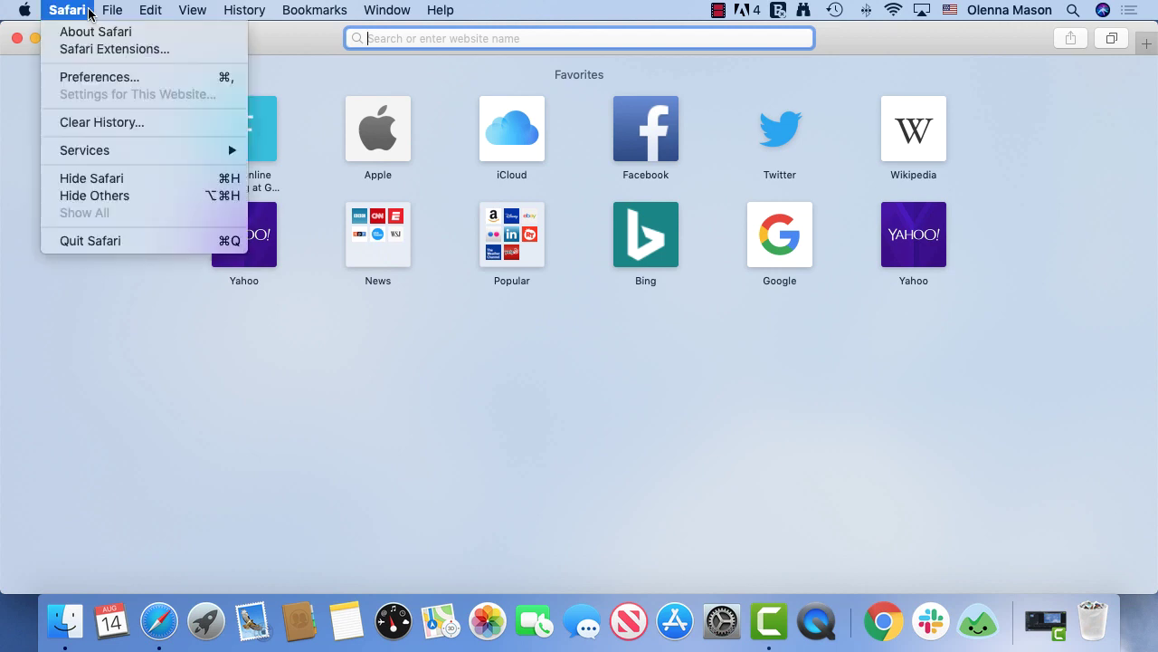
click(152, 77)
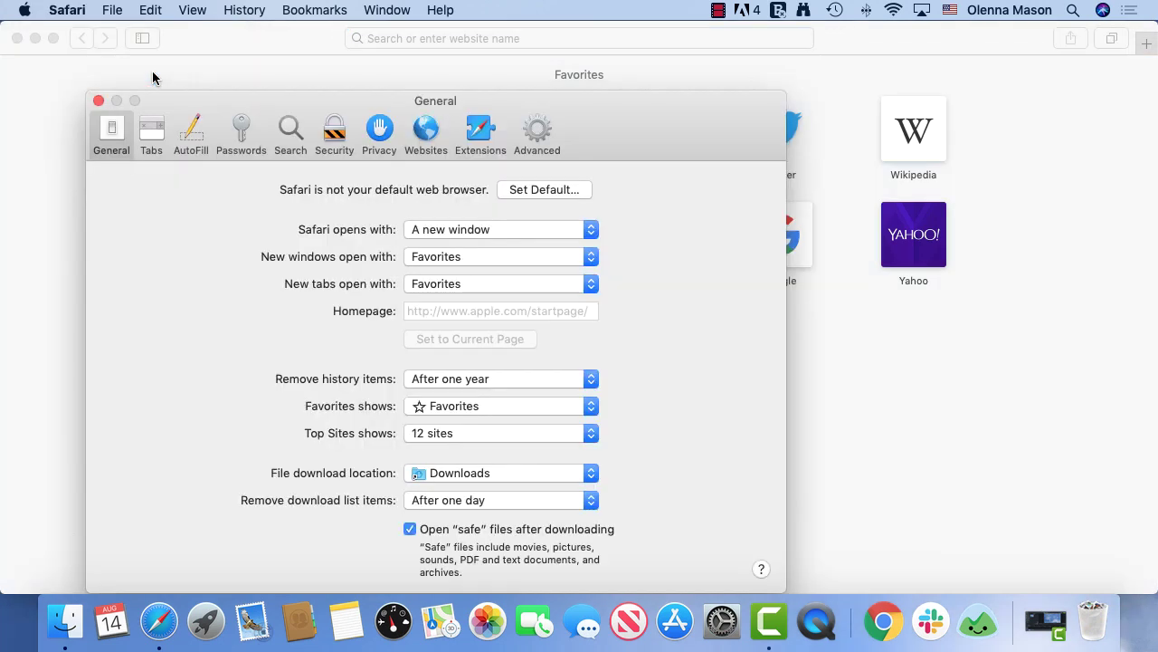